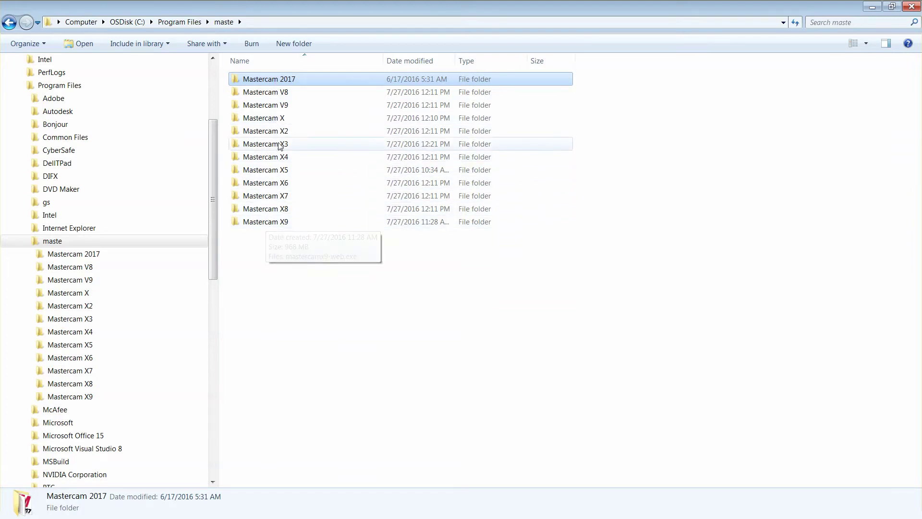
# Step: Open the Mastercam 2017 folder inside C:\Program Files\maste
pyautogui.click(269, 79)
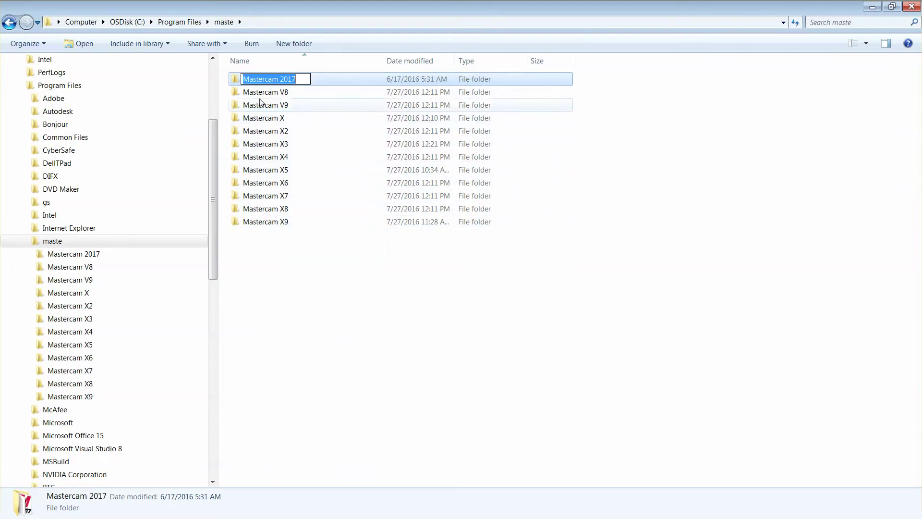
pyautogui.click(287, 92)
pyautogui.click(283, 85)
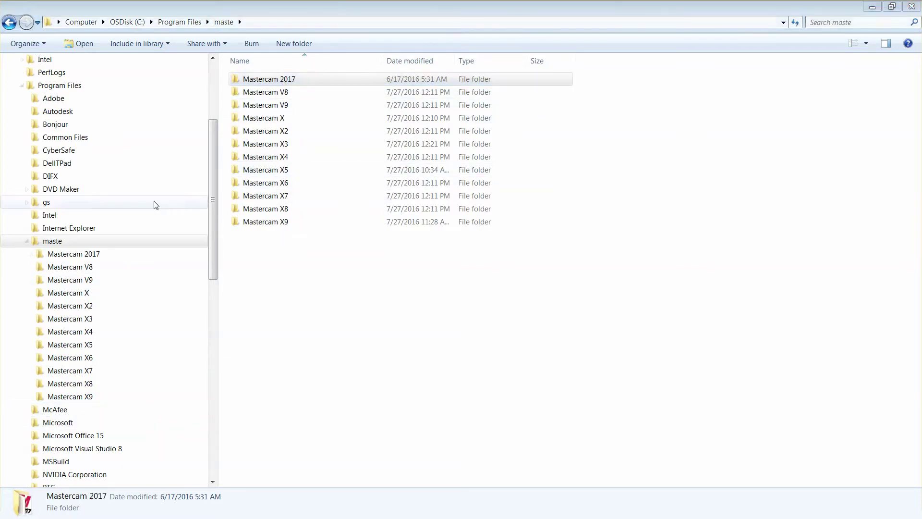
pyautogui.click(261, 80)
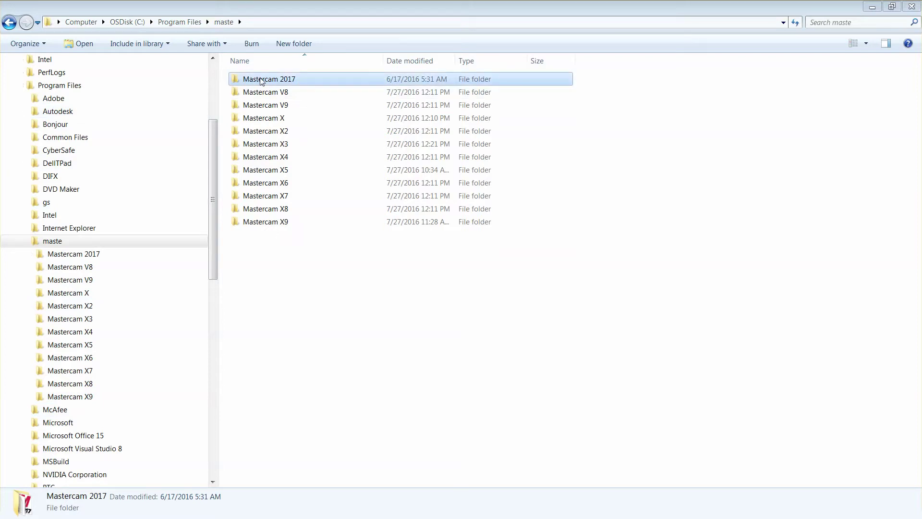
pyautogui.doubleClick(262, 81)
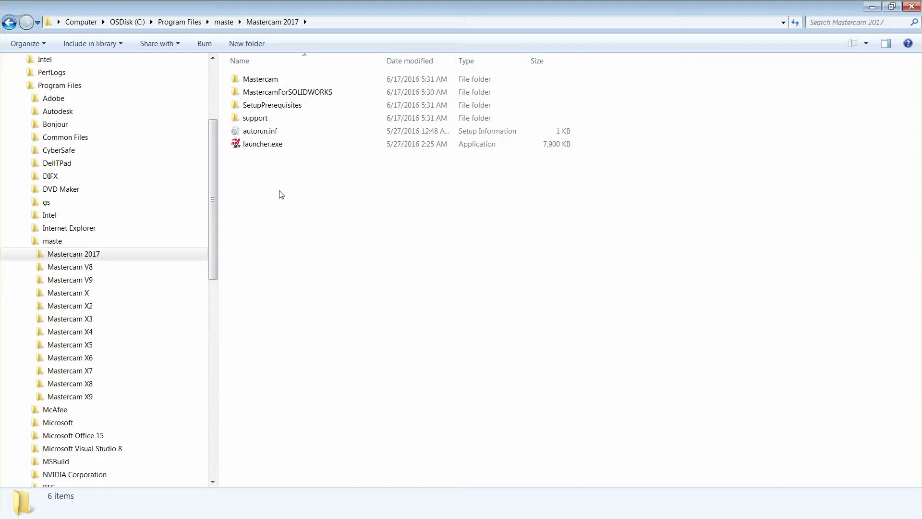
# Step: Run launcher.exe from the Mastercam 2017 folder and allow it past the security warning
pyautogui.click(253, 147)
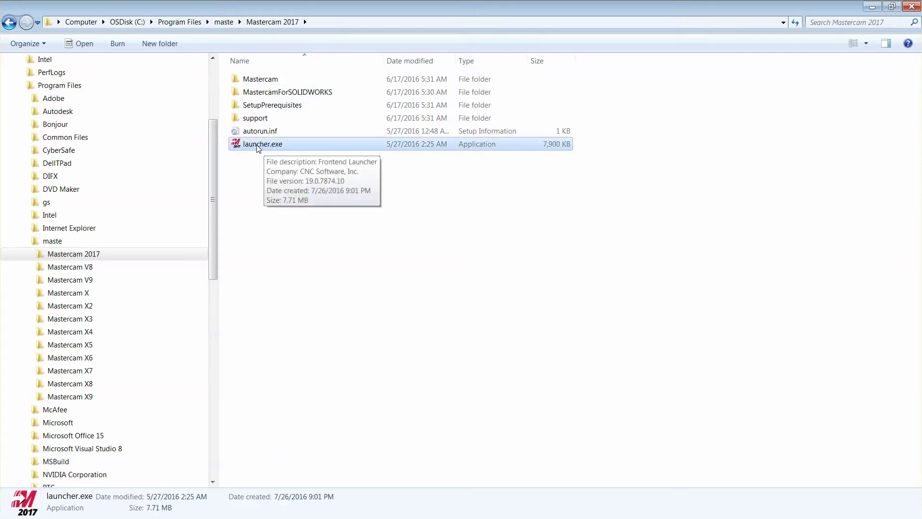
pyautogui.doubleClick(257, 145)
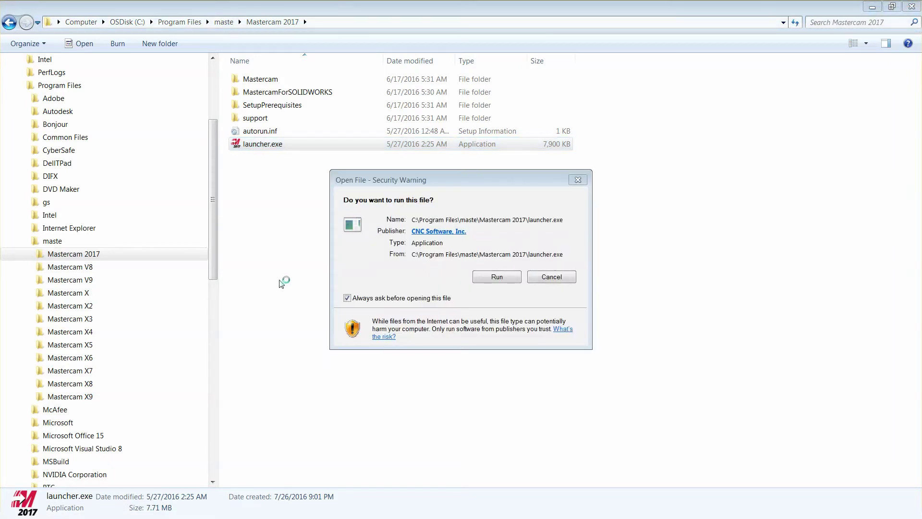
pyautogui.moveTo(439, 181); pyautogui.dragTo(402, 176)
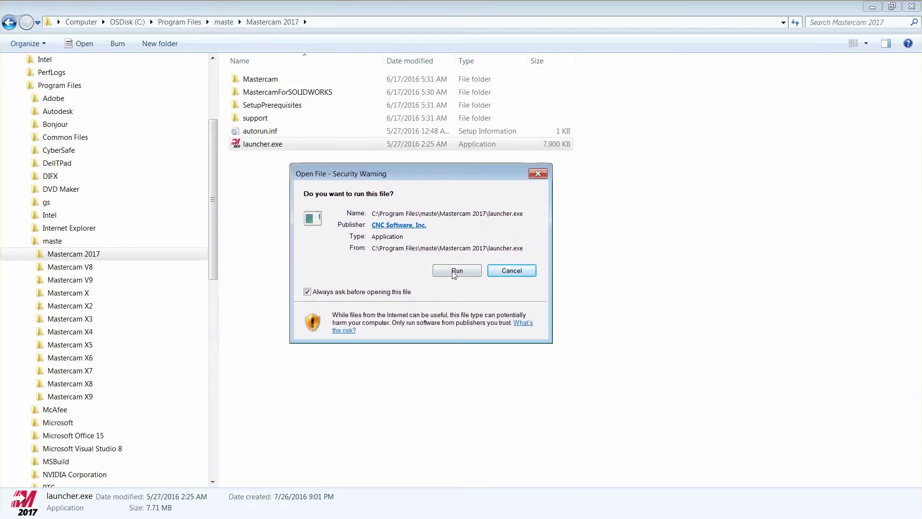
pyautogui.click(454, 272)
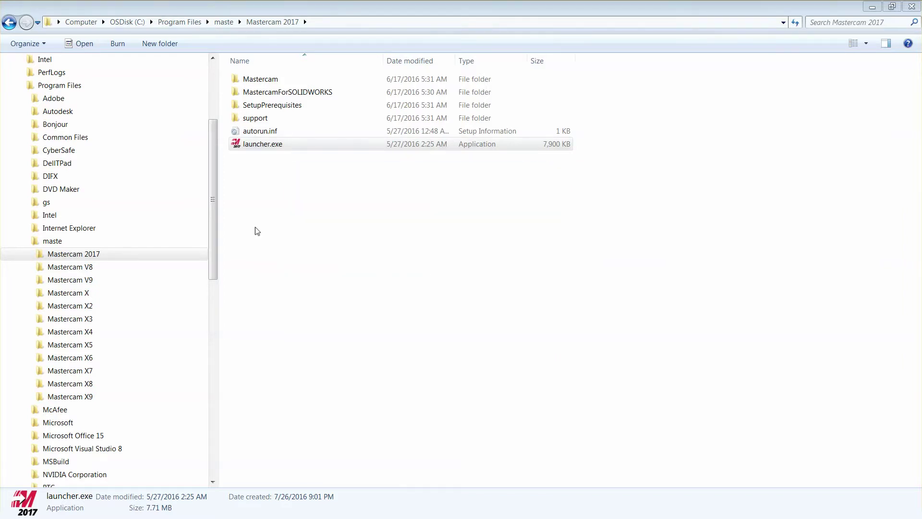
# Step: Start the Mastercam Installation from the launcher and allow its setup.exe to run
pyautogui.moveTo(312, 69)
pyautogui.mouseDown()
pyautogui.moveTo(339, 70)
pyautogui.moveTo(298, 63)
pyautogui.mouseUp()
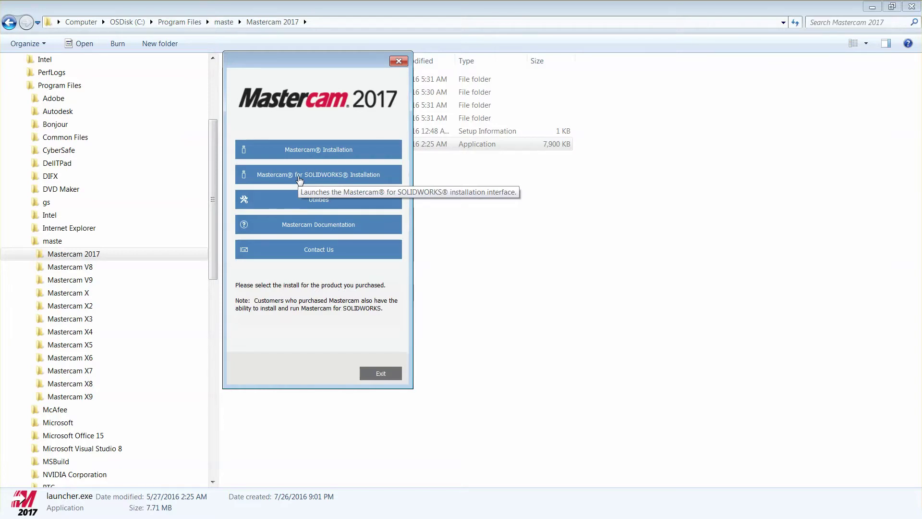
pyautogui.click(307, 151)
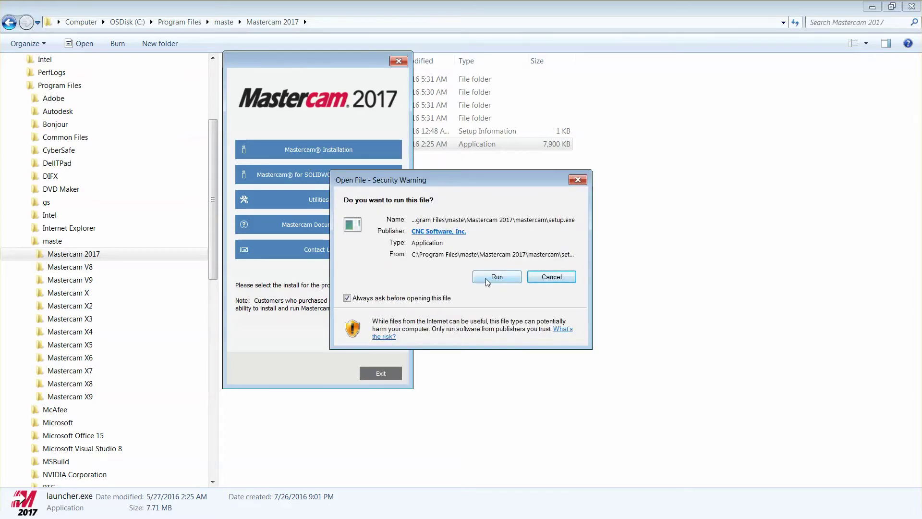
pyautogui.click(486, 278)
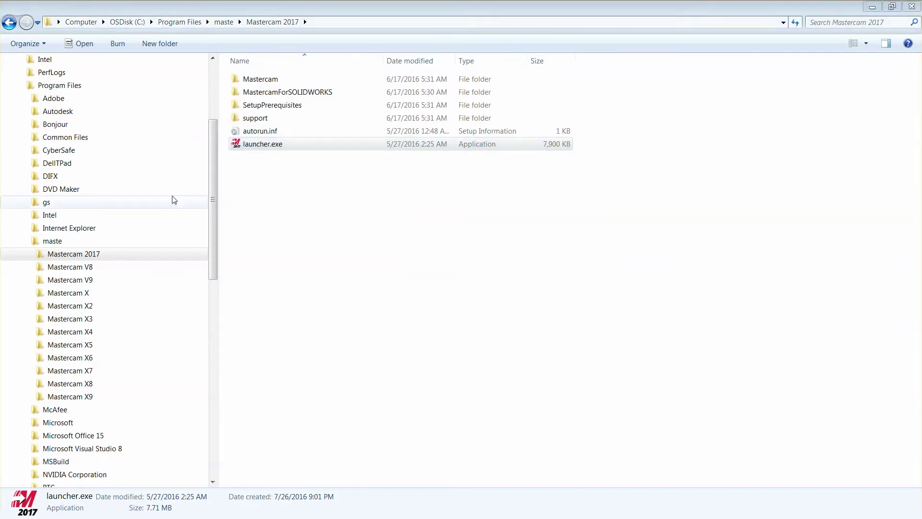
# Step: Add Mastercam Art, Wire Power and CATIA Translator to the products to install and proceed to the installation options
pyautogui.moveTo(311, 82); pyautogui.dragTo(386, 64)
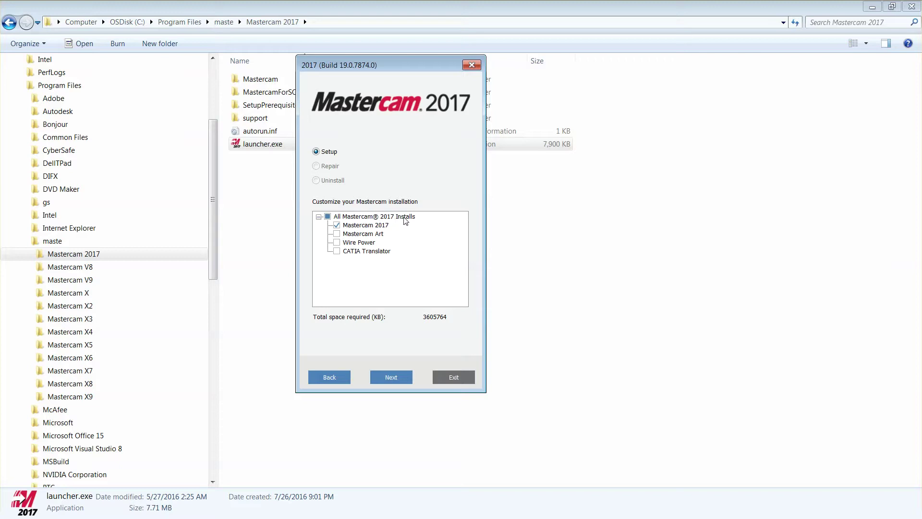
pyautogui.click(336, 234)
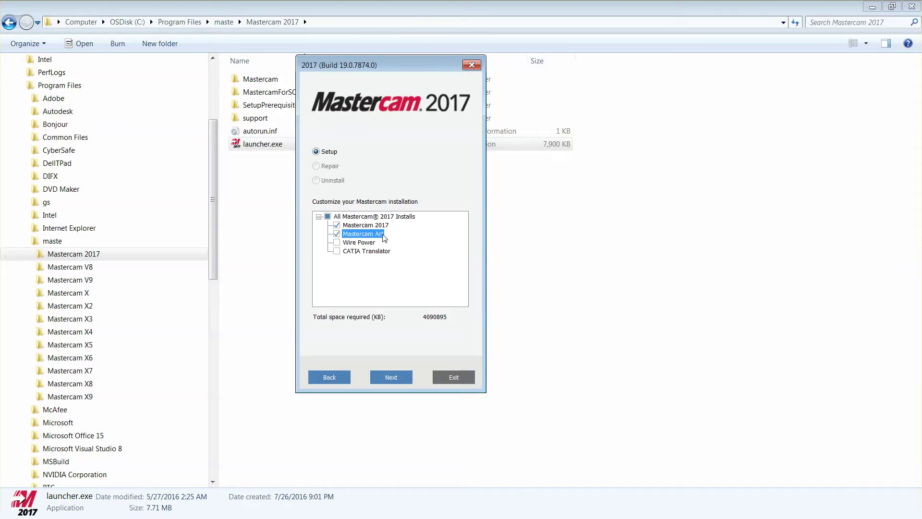
pyautogui.click(337, 242)
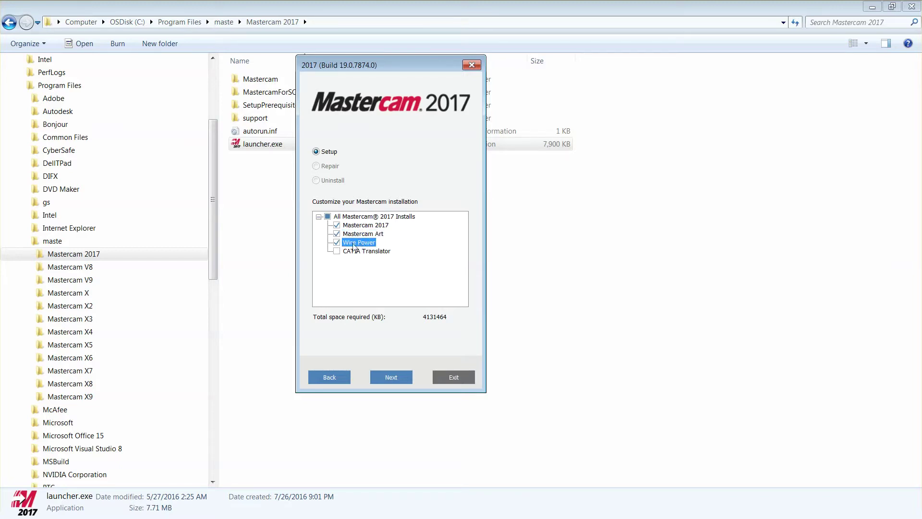
pyautogui.click(337, 251)
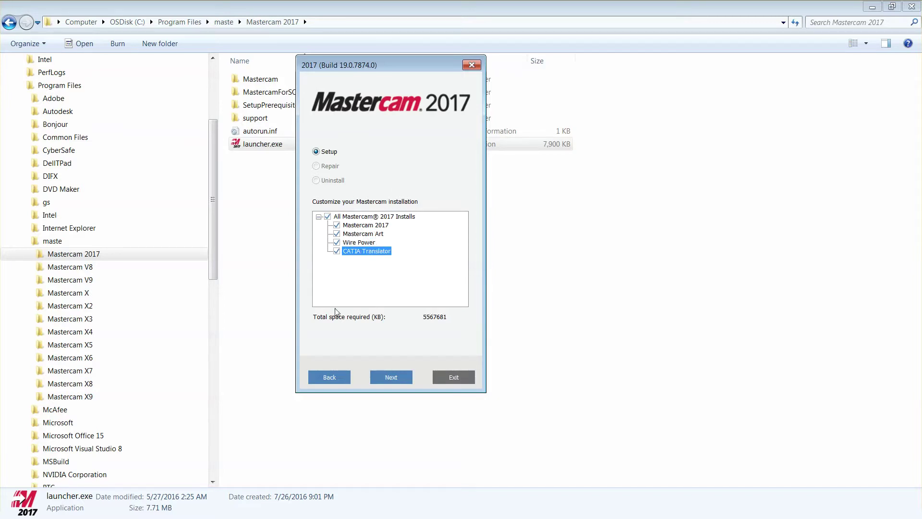
pyautogui.click(390, 378)
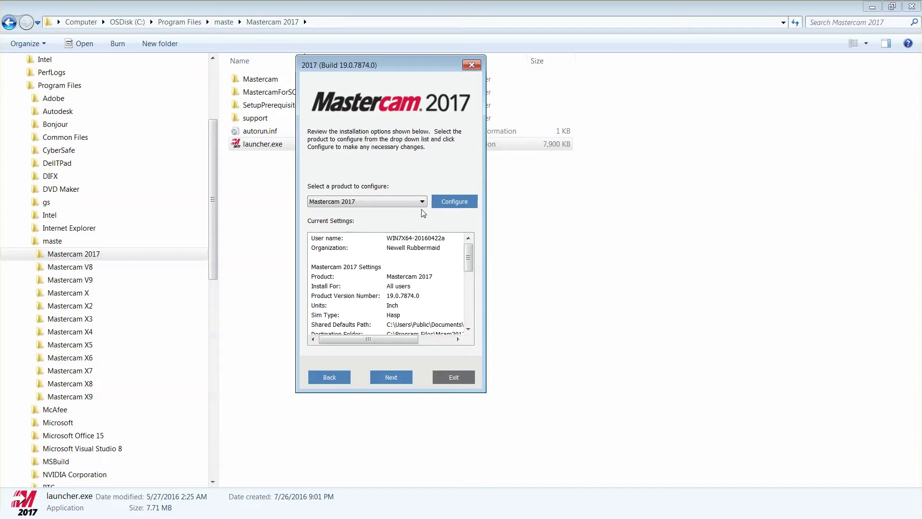
# Step: Configure Mastercam 2017 to install only for me, keeping Inch units and the HASP SIM type
pyautogui.moveTo(357, 73); pyautogui.dragTo(376, 109)
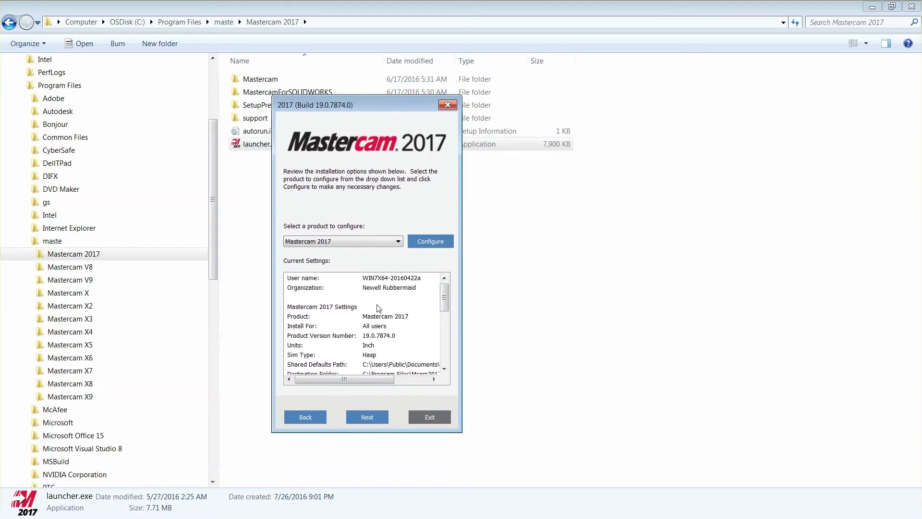
pyautogui.click(425, 246)
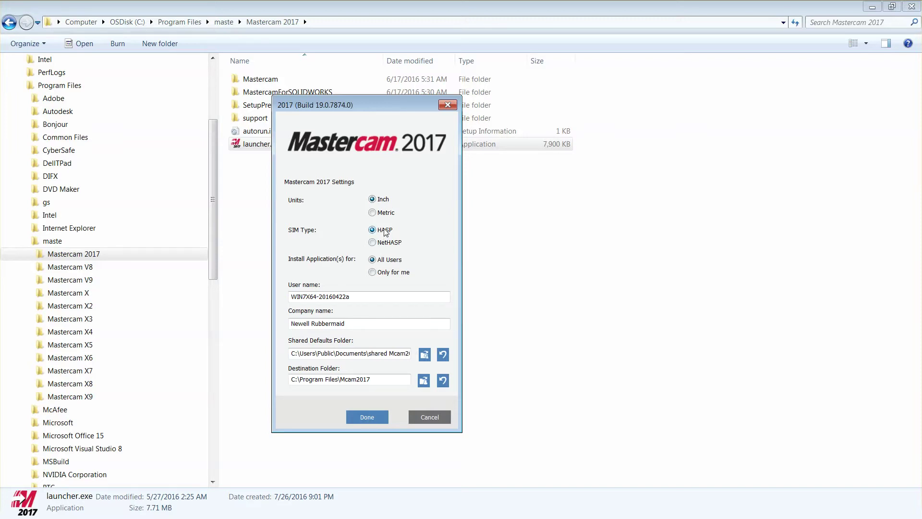
pyautogui.click(378, 273)
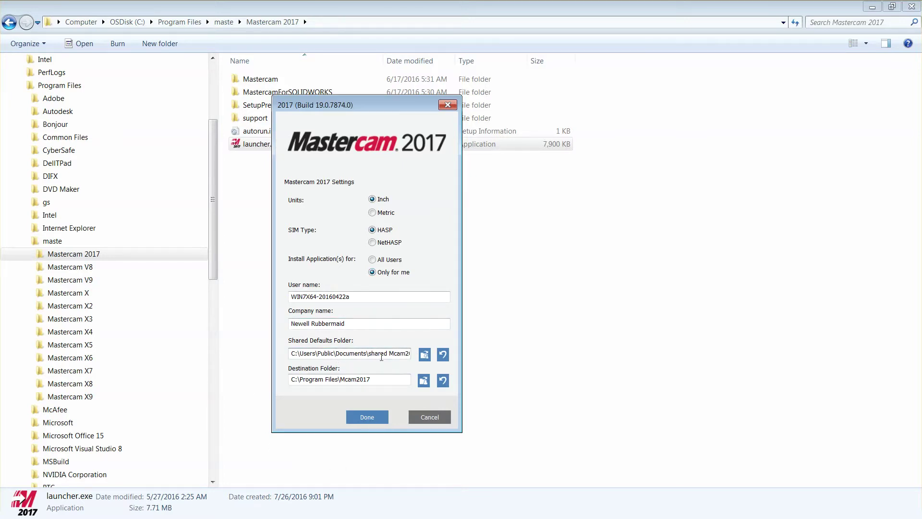
pyautogui.click(368, 417)
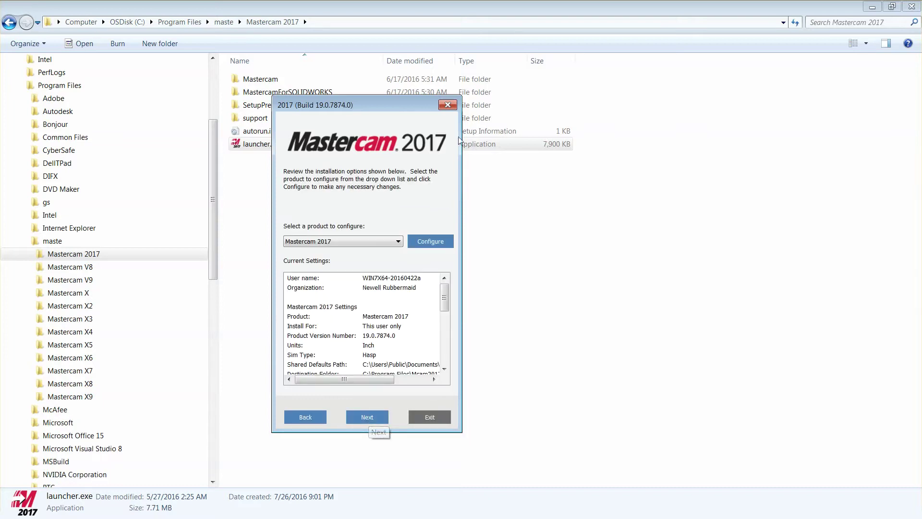
# Step: Accept the terms of the license agreement and start the installation
pyautogui.click(363, 417)
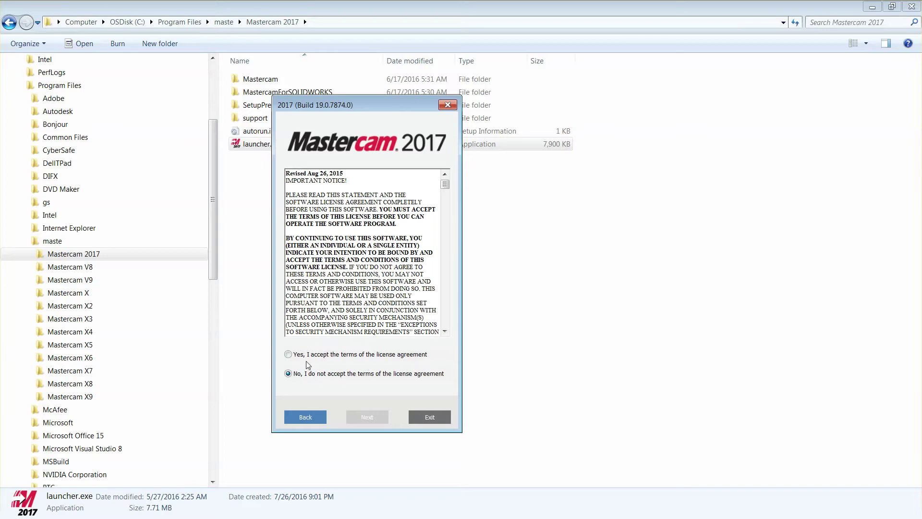
pyautogui.click(288, 355)
pyautogui.click(365, 418)
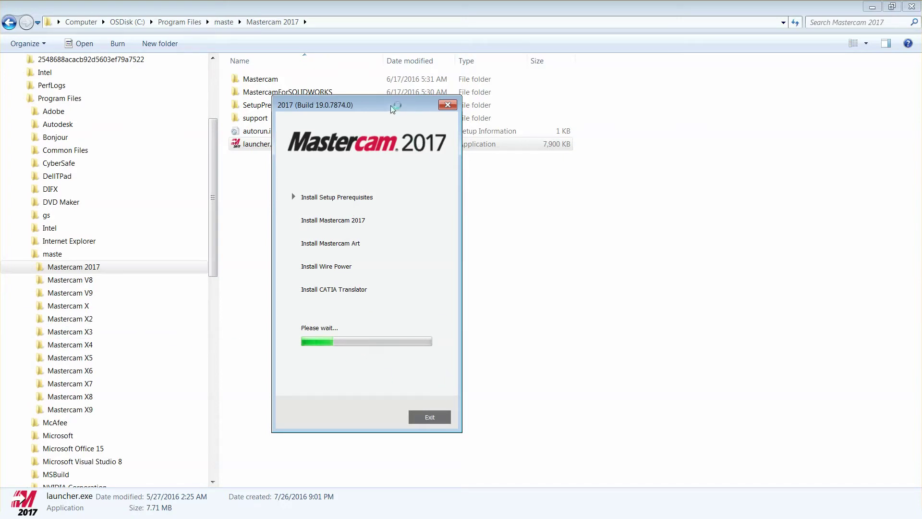
pyautogui.moveTo(391, 103); pyautogui.dragTo(360, 78)
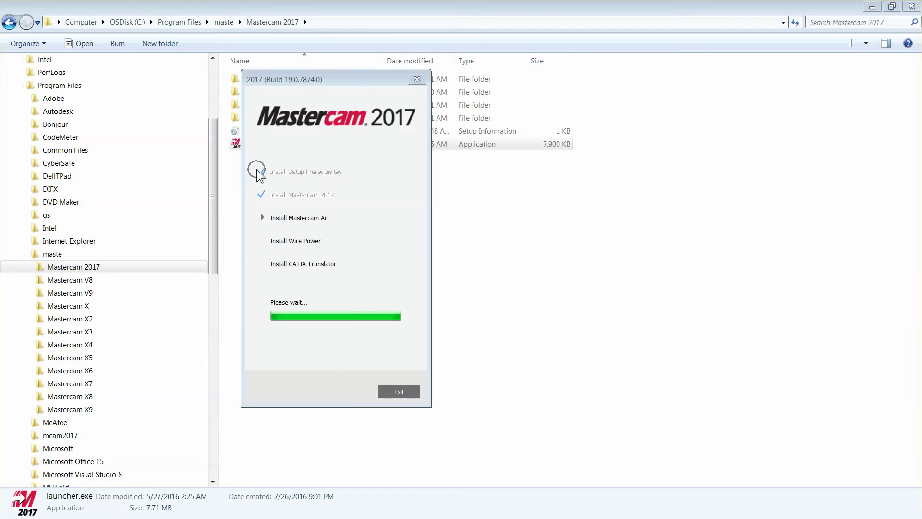
pyautogui.click(289, 216)
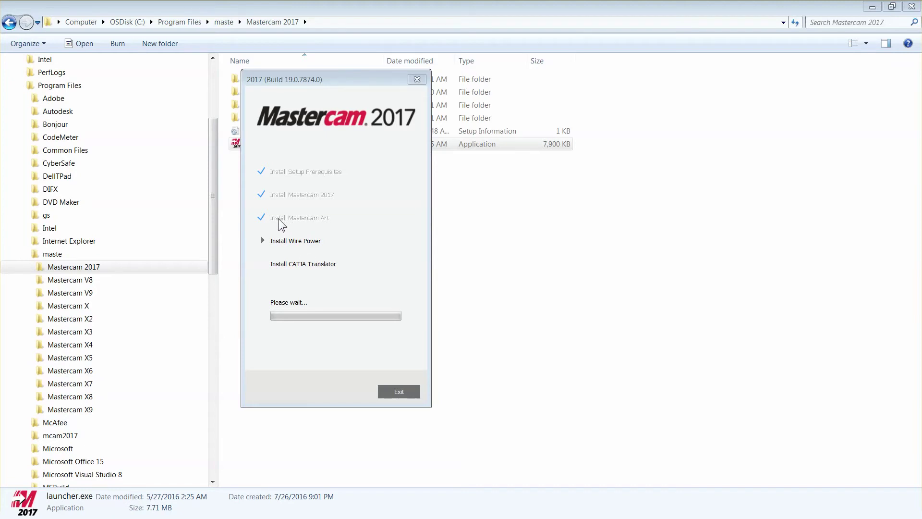
pyautogui.click(291, 242)
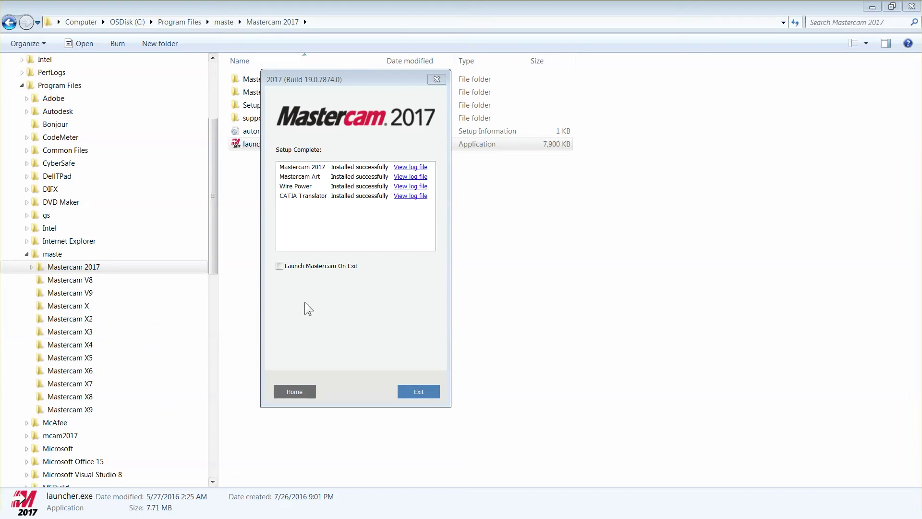
# Step: Enable Launch Mastercam On Exit and exit the completed setup
pyautogui.moveTo(335, 79); pyautogui.dragTo(358, 75)
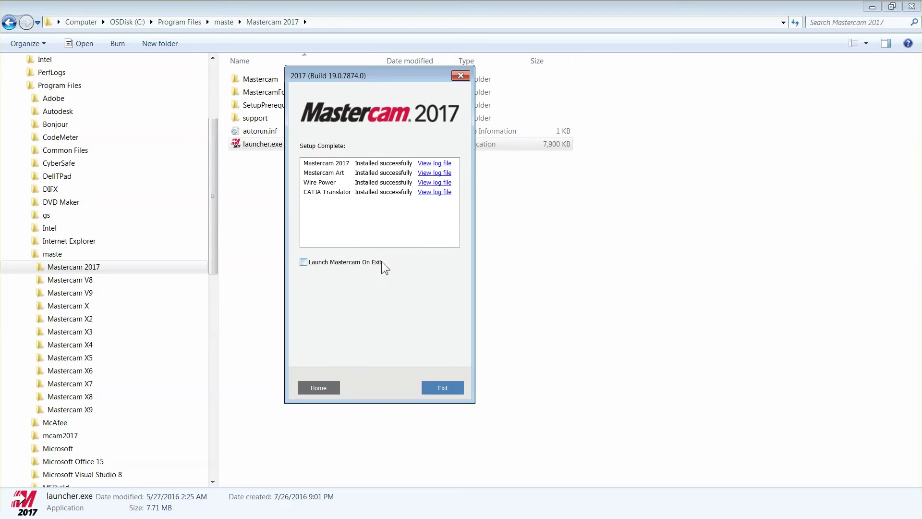
pyautogui.click(303, 262)
pyautogui.moveTo(364, 77); pyautogui.dragTo(326, 166)
pyautogui.click(309, 93)
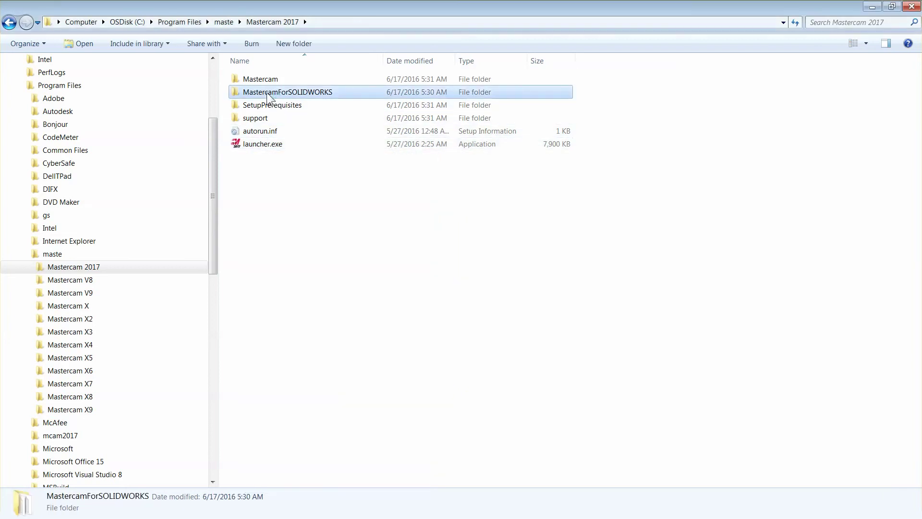
pyautogui.moveTo(264, 92)
pyautogui.moveTo(309, 94)
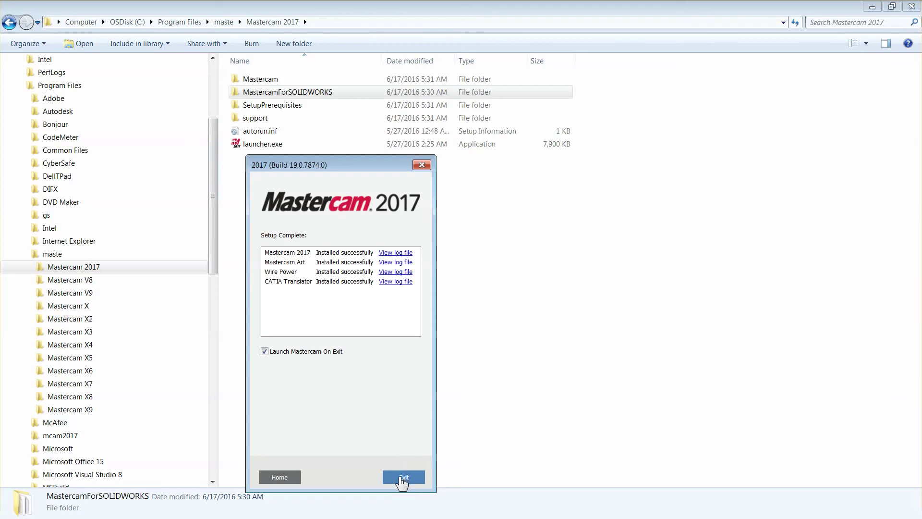
pyautogui.click(403, 478)
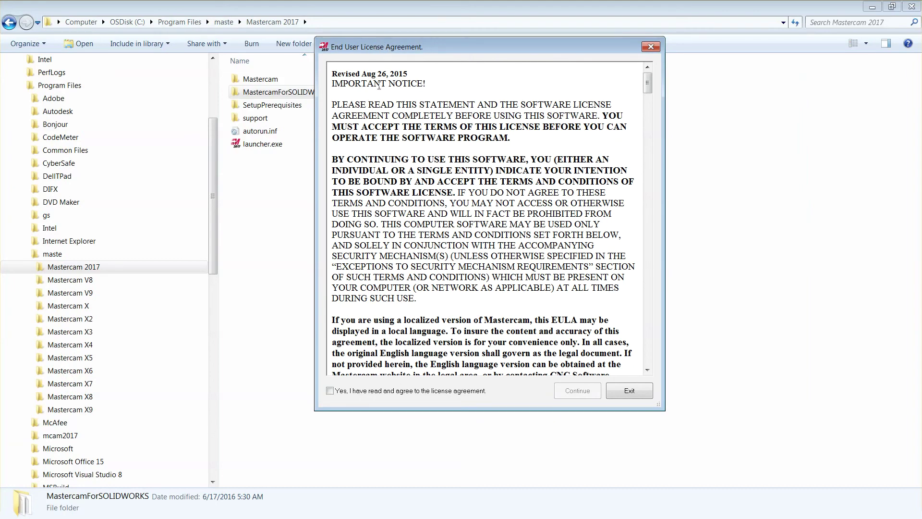
# Step: Agree to the End User License Agreement and confirm the Mastercam Customer Feedback Program choice to finish starting Mastercam
pyautogui.moveTo(400, 48); pyautogui.dragTo(307, 55)
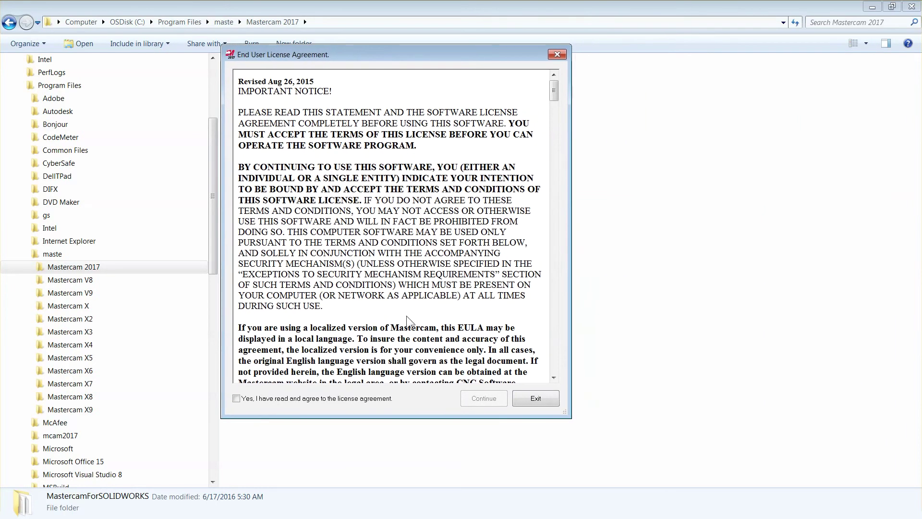
pyautogui.moveTo(553, 95); pyautogui.dragTo(543, 370)
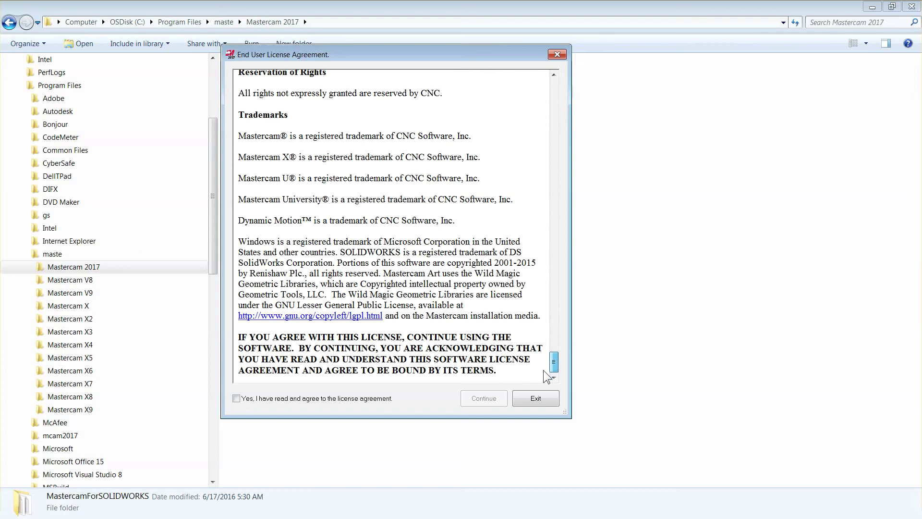
pyautogui.click(237, 399)
pyautogui.click(485, 399)
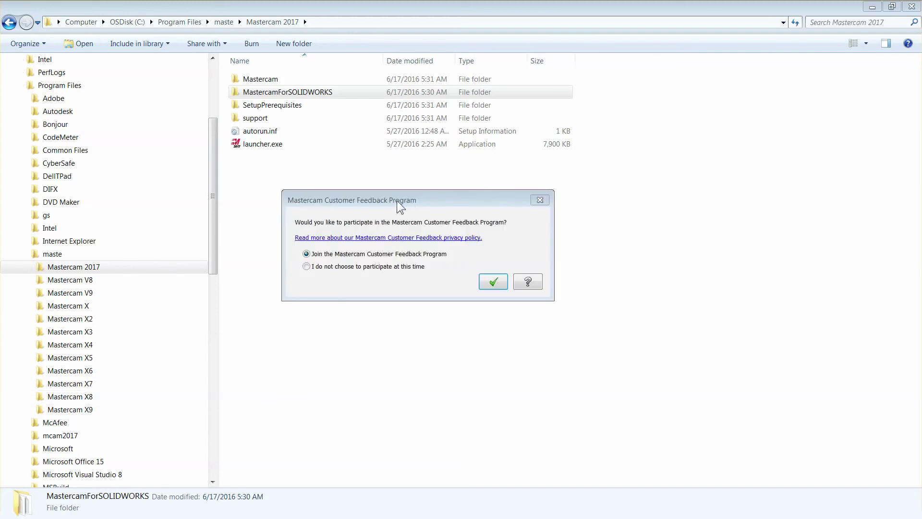
pyautogui.moveTo(396, 200); pyautogui.dragTo(359, 184)
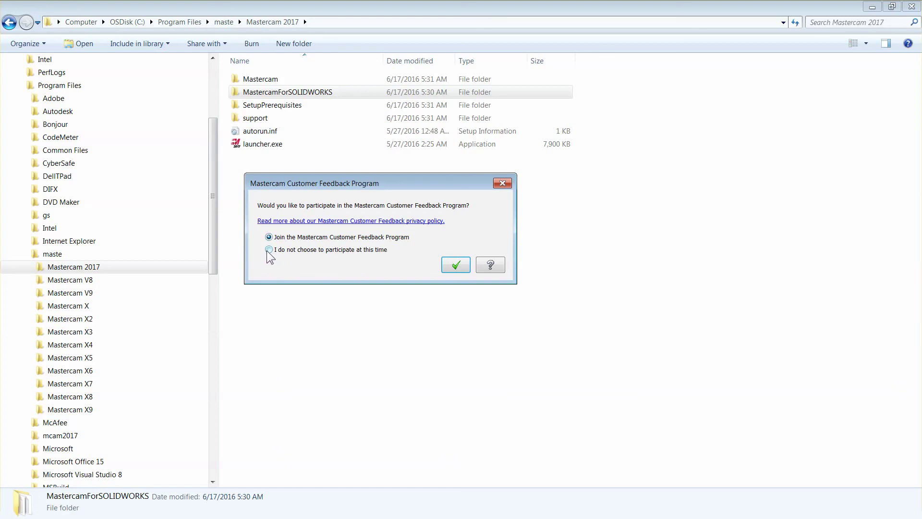
pyautogui.click(456, 265)
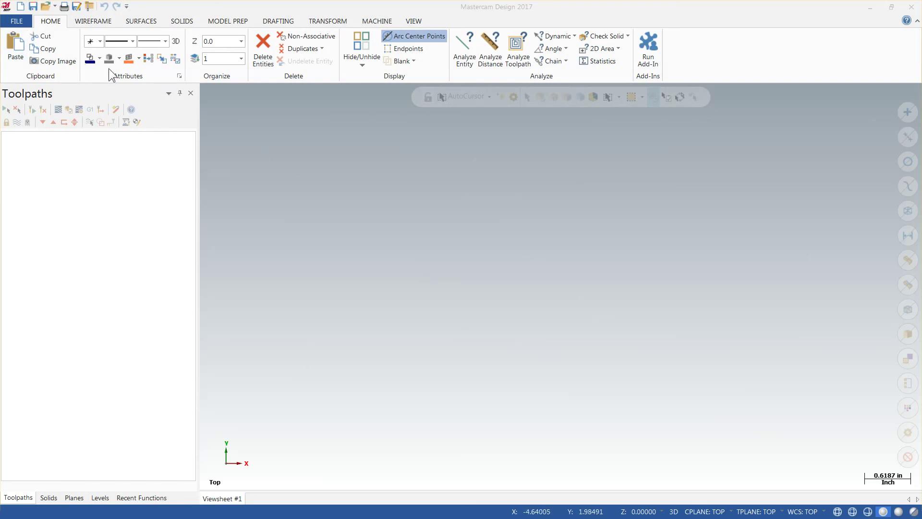
# Step: Look through the Wireframe, Surfaces, Solids, Model Prep, Drafting, Transform, Machine and View commands and return to the Home commands
pyautogui.click(81, 21)
pyautogui.click(129, 21)
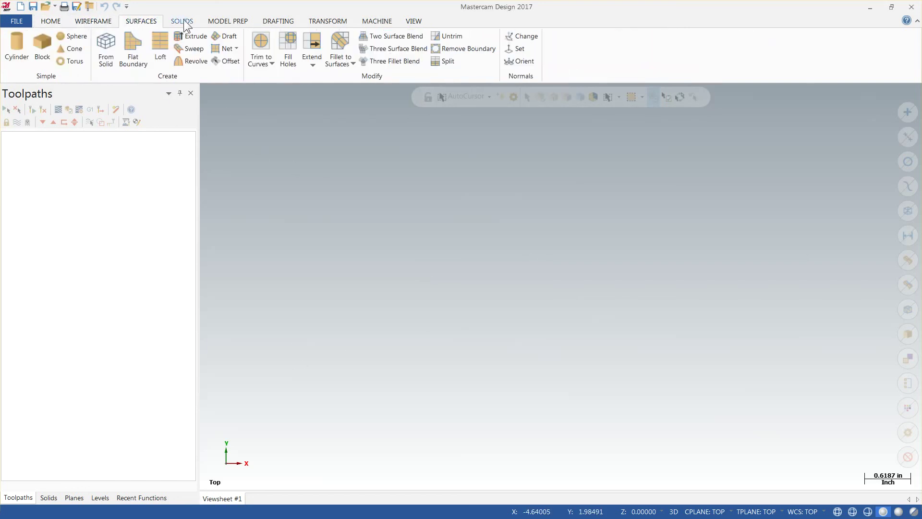
pyautogui.click(185, 22)
pyautogui.click(228, 21)
pyautogui.click(278, 21)
pyautogui.click(328, 21)
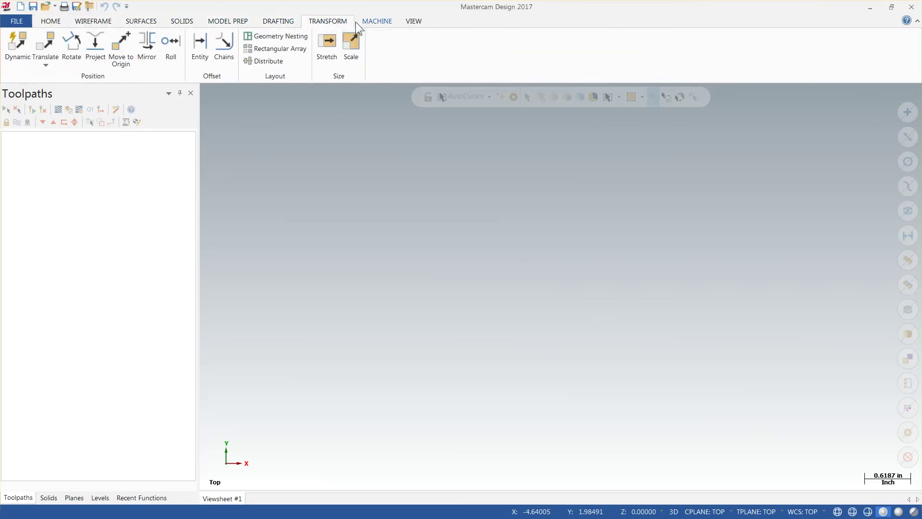
pyautogui.click(377, 21)
pyautogui.click(411, 21)
pyautogui.click(51, 21)
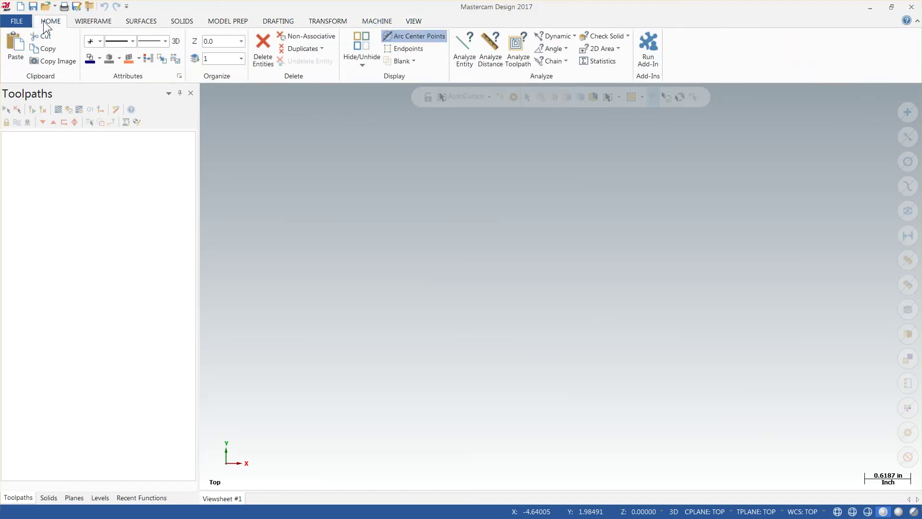